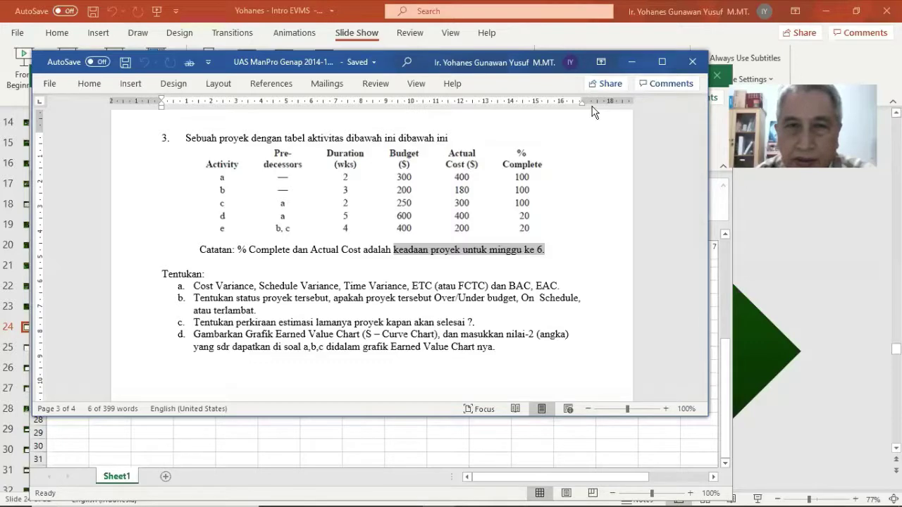
- Switch to the EVMS soal no 3 workbook and examine the cumulative BCWS values for weeks 4 to 8
left_click(631, 62)
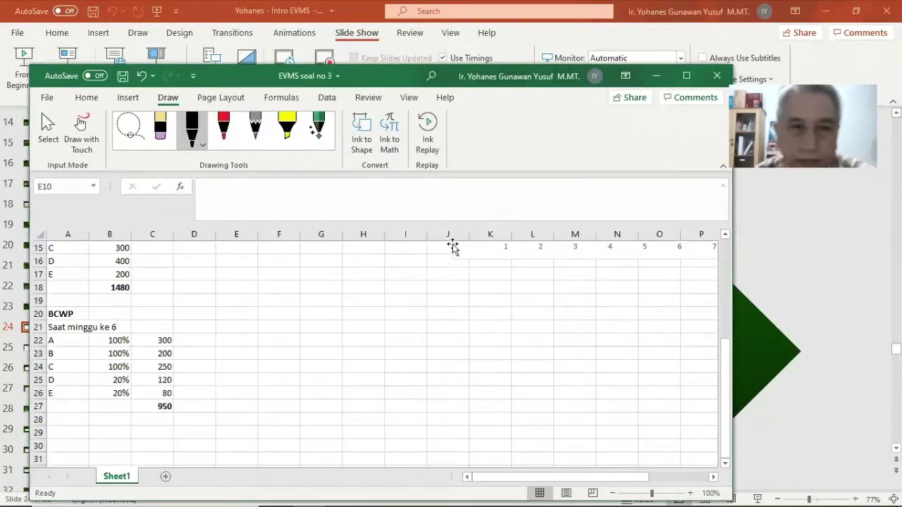
left_click_drag(507, 484, 421, 481)
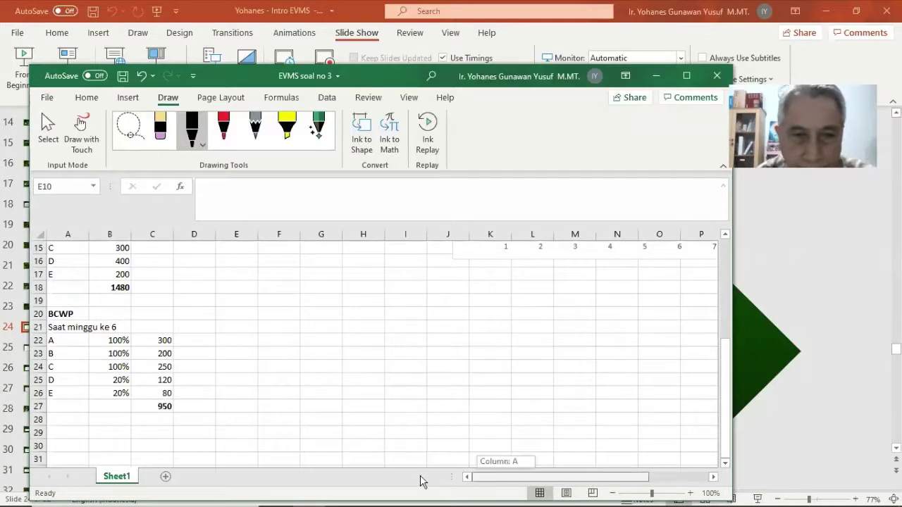
left_click_drag(725, 383, 742, 262)
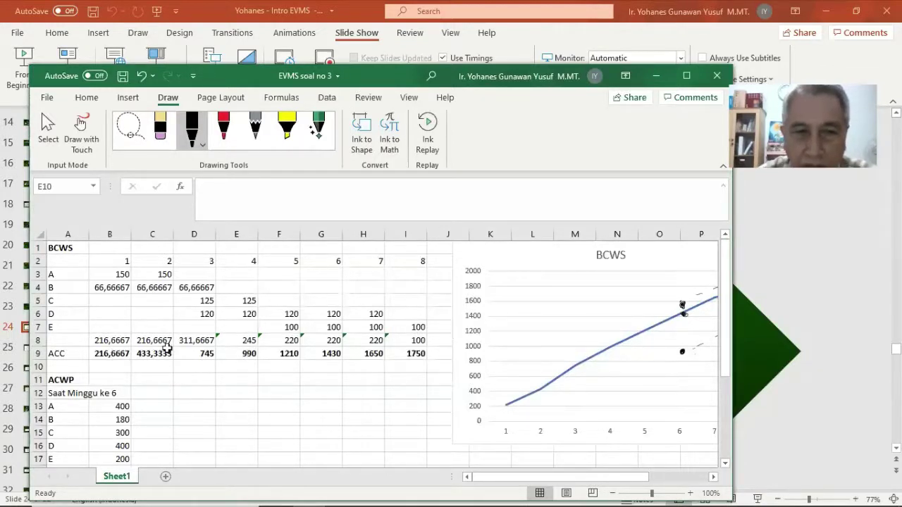
left_click(250, 354)
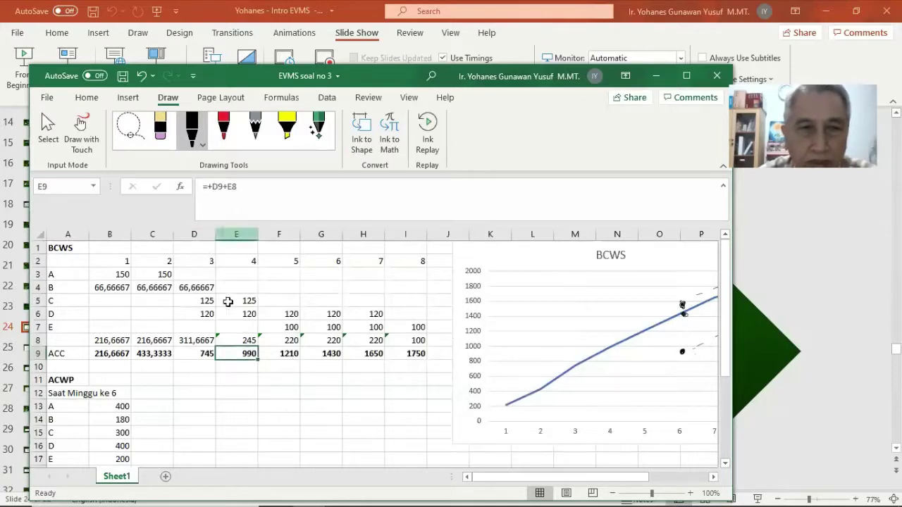
left_click(280, 355)
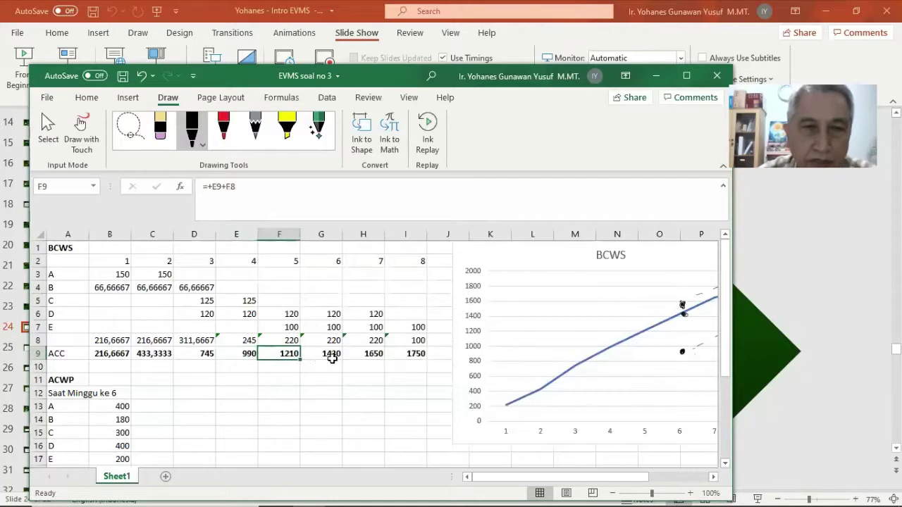
left_click(333, 354)
left_click(363, 354)
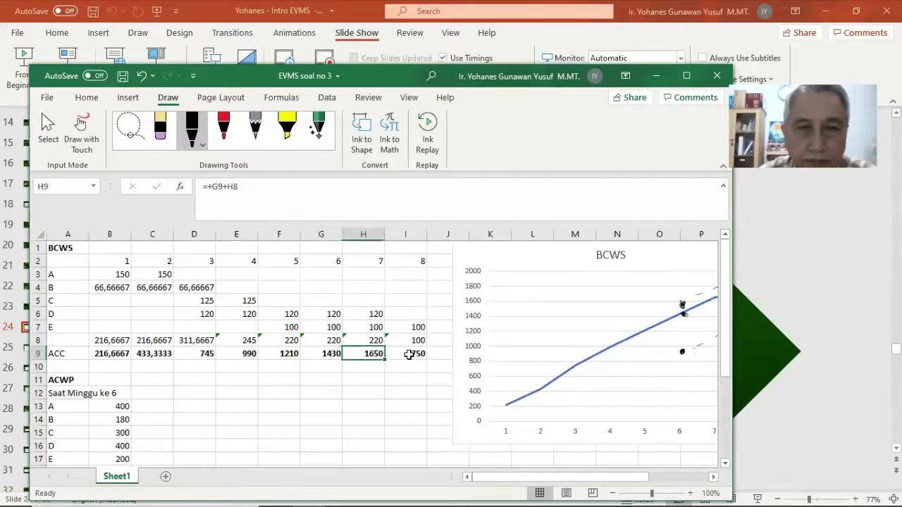
left_click(408, 355)
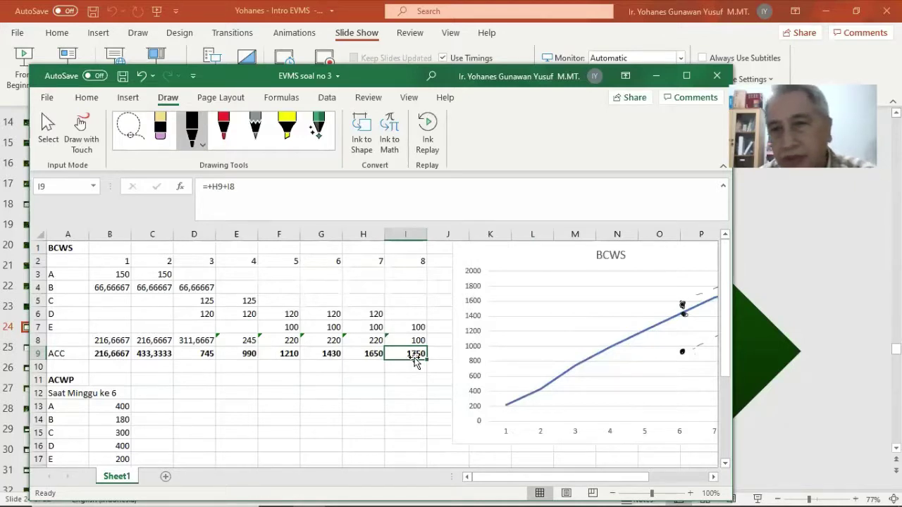
- Examine the full BCWS curve and its hand-drawn marks through week 8, closing the data point formatting options
left_click(607, 353)
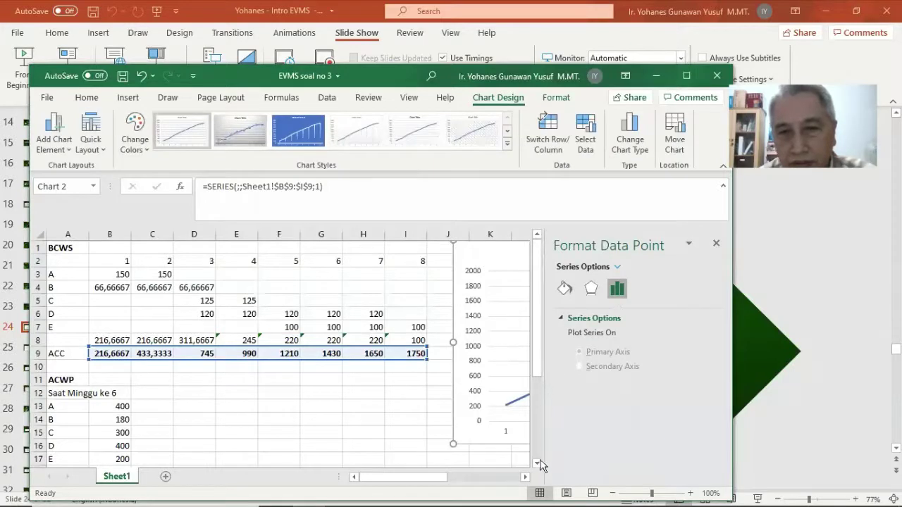
left_click(717, 243)
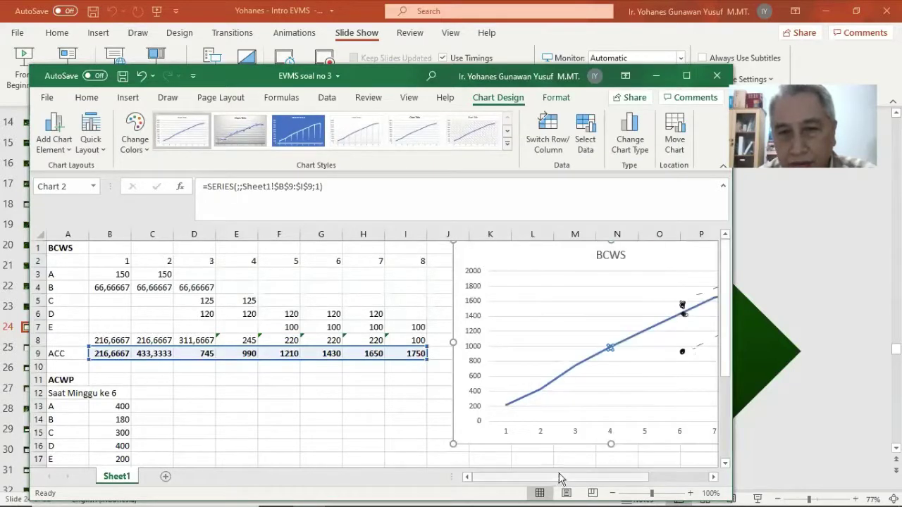
left_click_drag(552, 483, 612, 484)
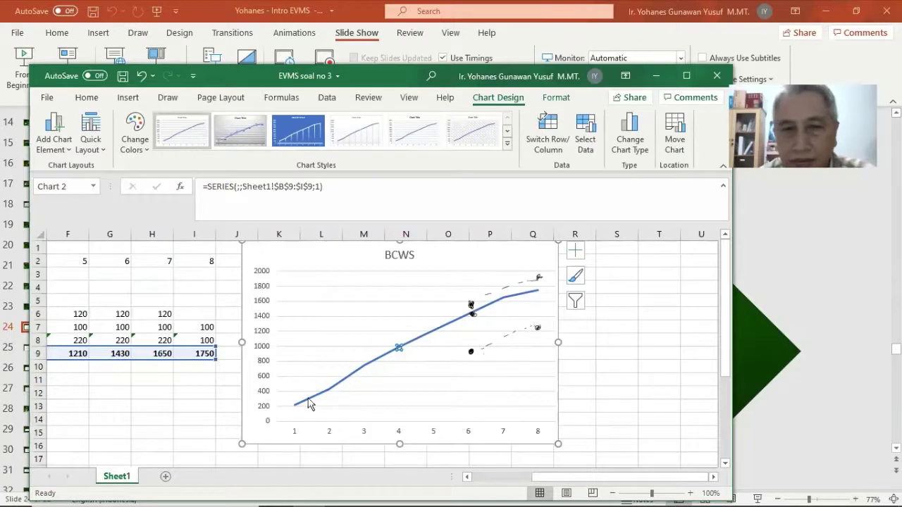
left_click_drag(577, 482, 433, 490)
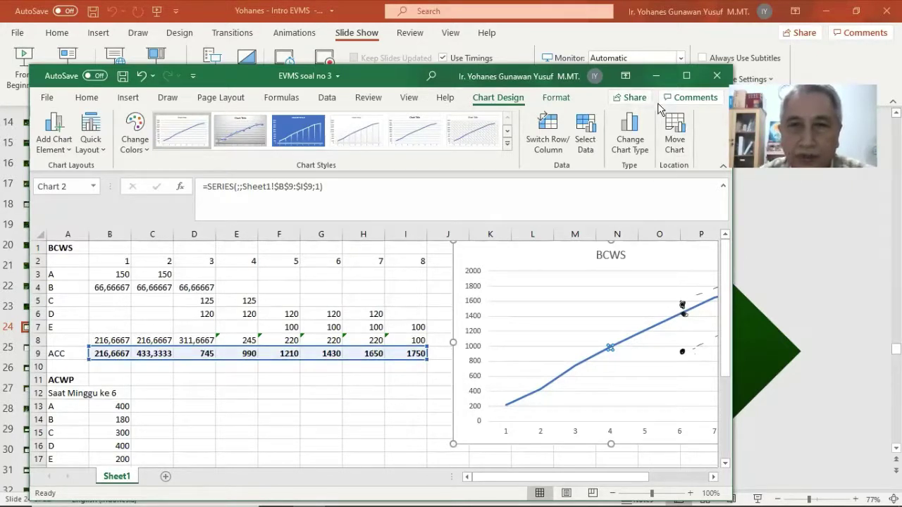
- Minimise the workbook and the presentation, and switch to the Word document to read question 3
left_click(656, 75)
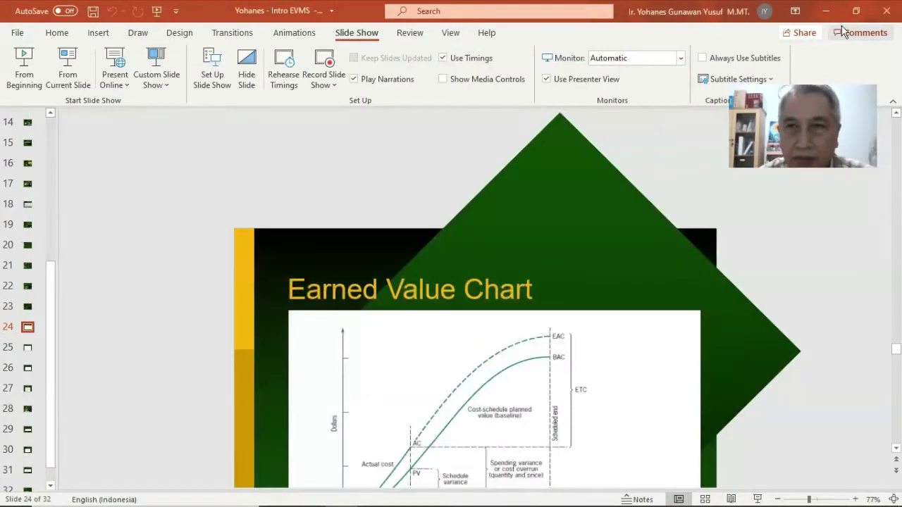
left_click(826, 10)
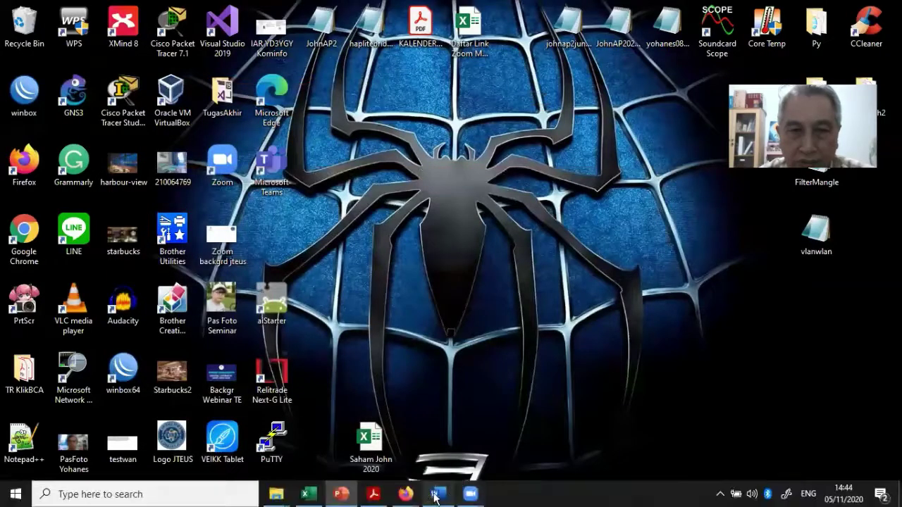
left_click(436, 496)
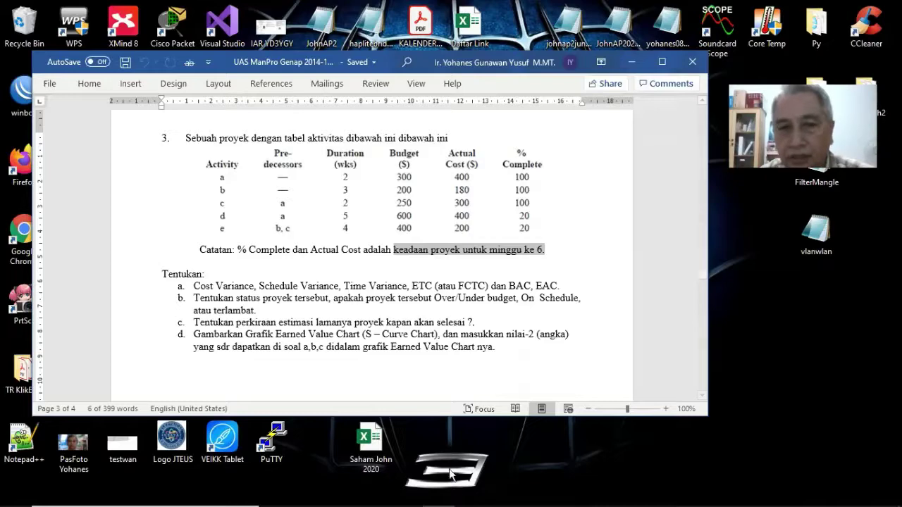
- Switch back to the Excel workbook and compare the BCWP table with the week 6 marks on the BCWS chart
mouse_move(463, 501)
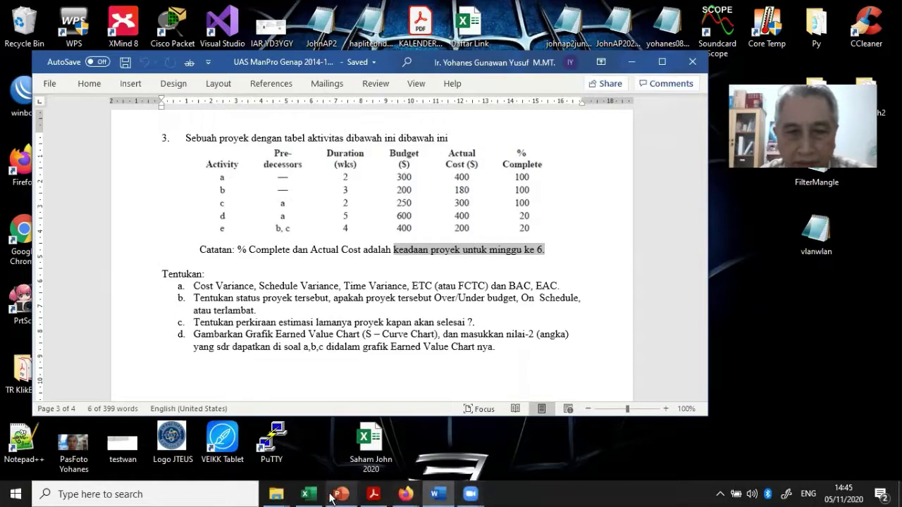
left_click(307, 494)
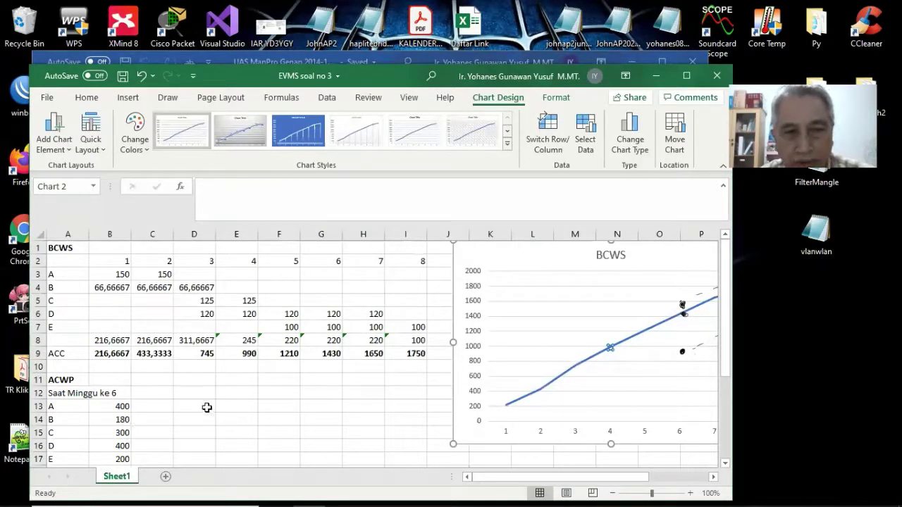
scroll(206, 407, "down", 4)
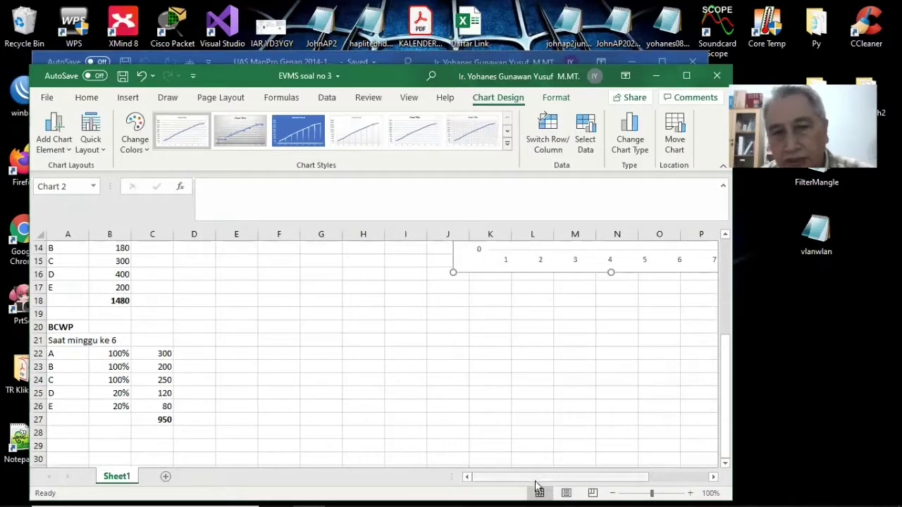
left_click_drag(535, 480, 597, 477)
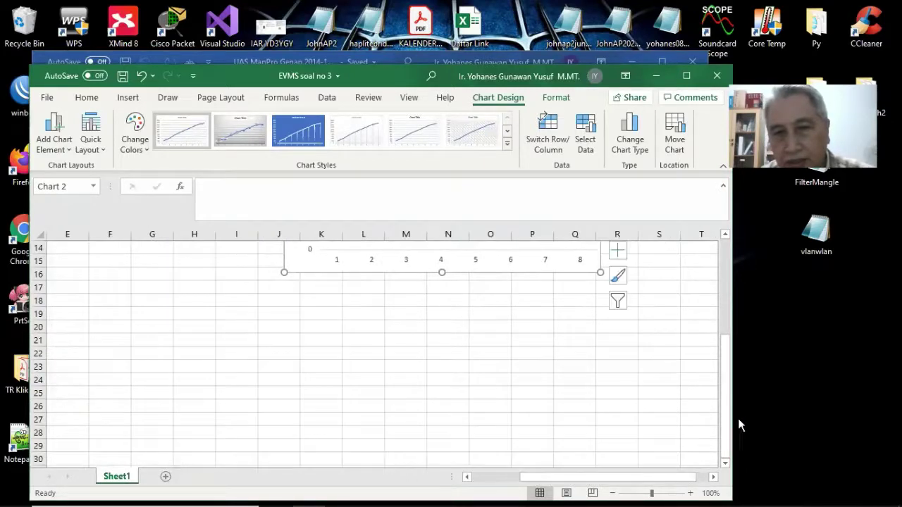
left_click_drag(730, 425, 729, 306)
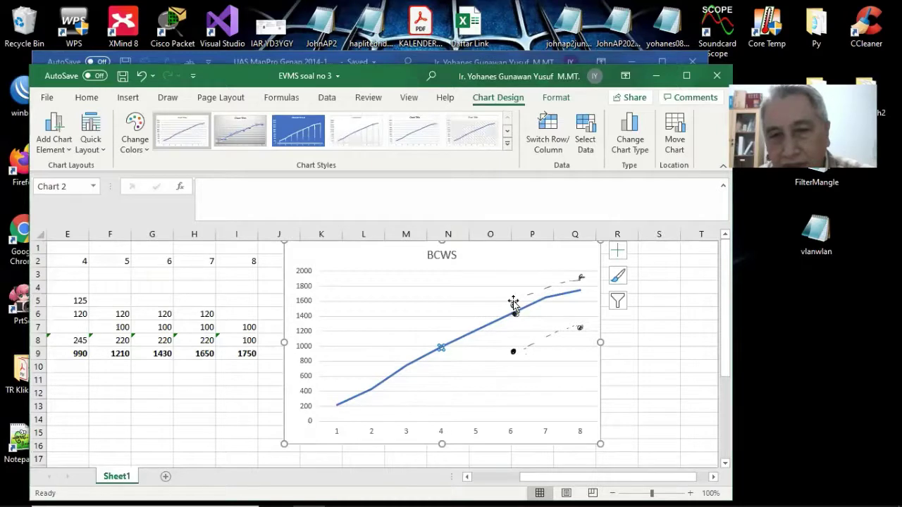
left_click_drag(513, 304, 514, 306)
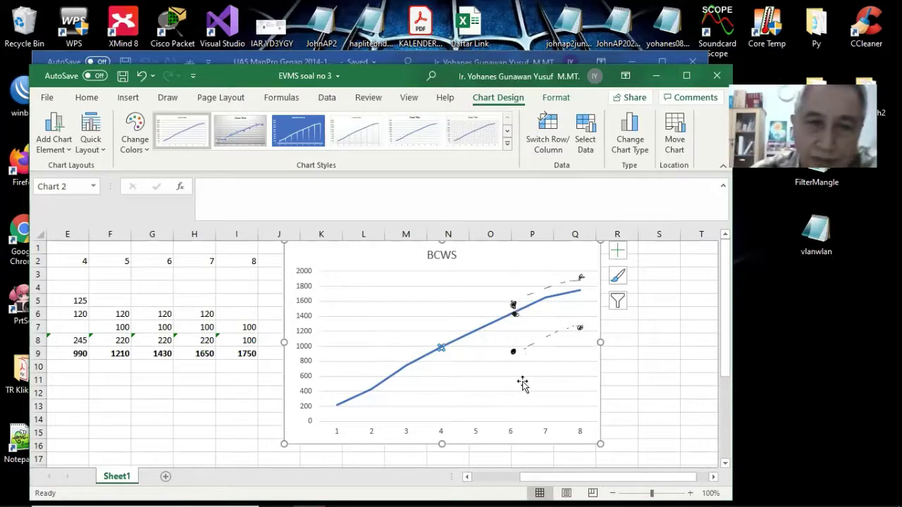
left_click_drag(530, 477, 470, 485)
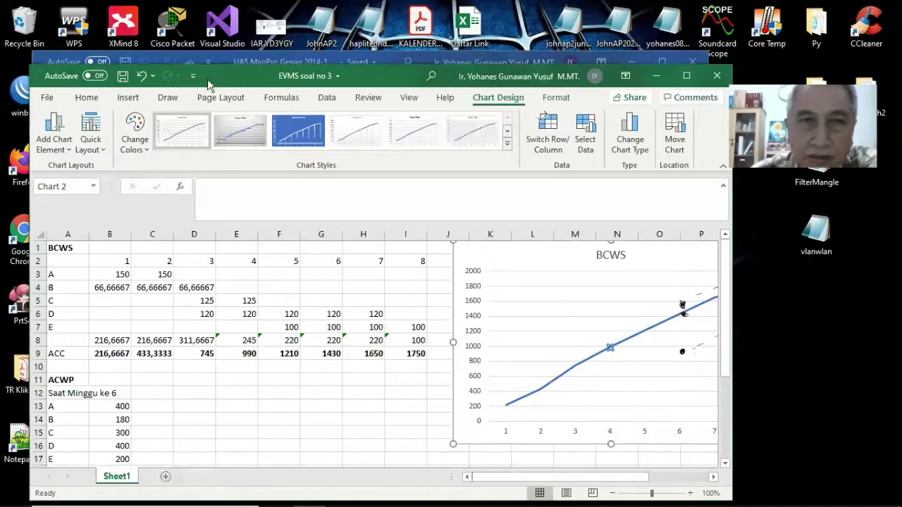
- Check question 3's activity table in the Word document against the ACWP and BCWP tables in the Excel workbook
left_click(239, 63)
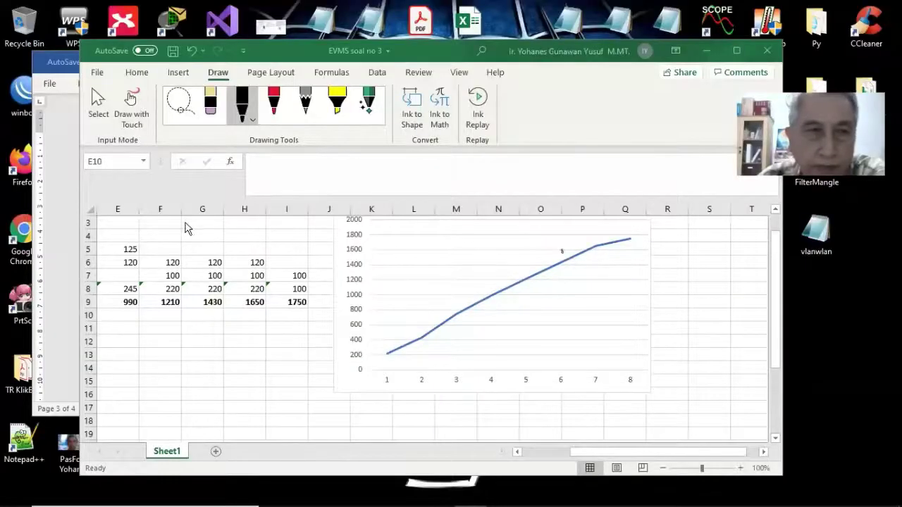
left_click(45, 188)
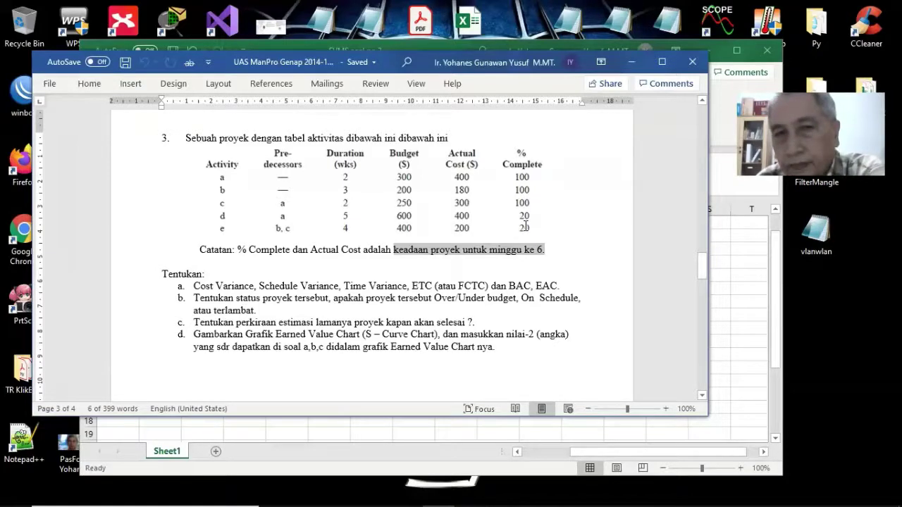
left_click(333, 431)
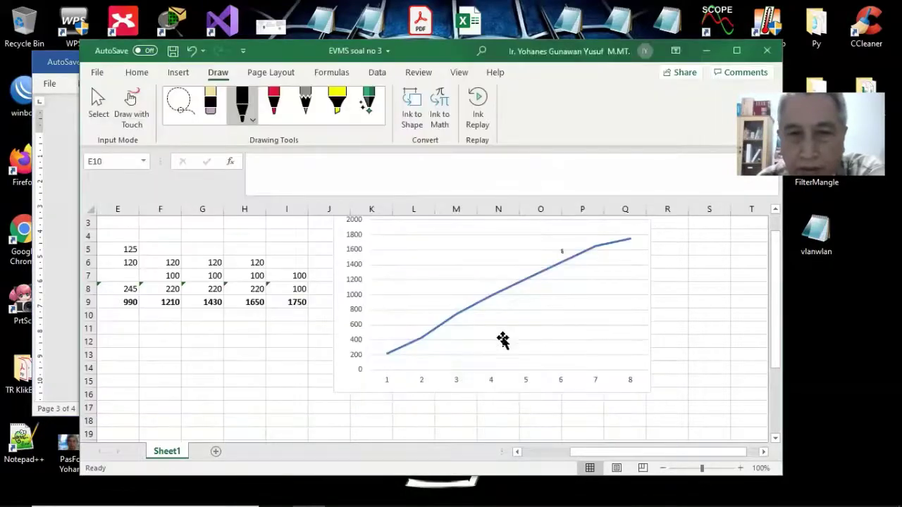
left_click_drag(585, 451, 488, 457)
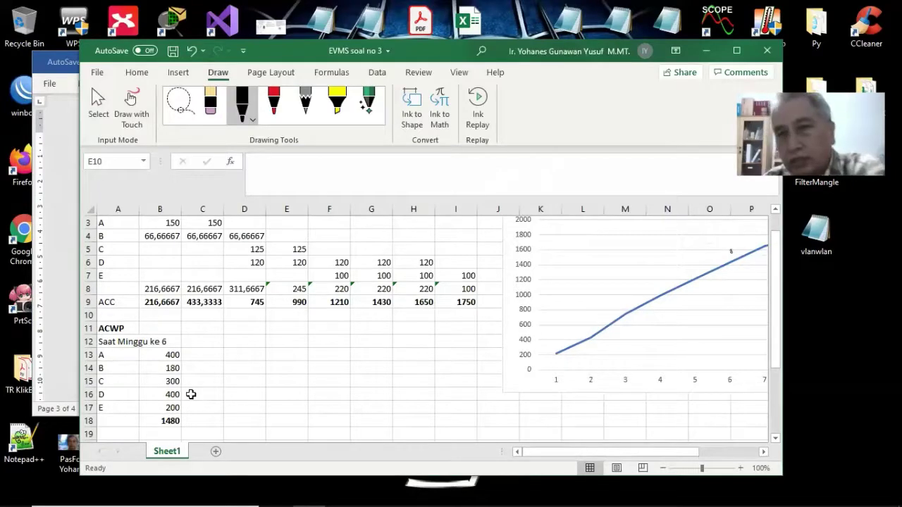
scroll(190, 395, "down", 4)
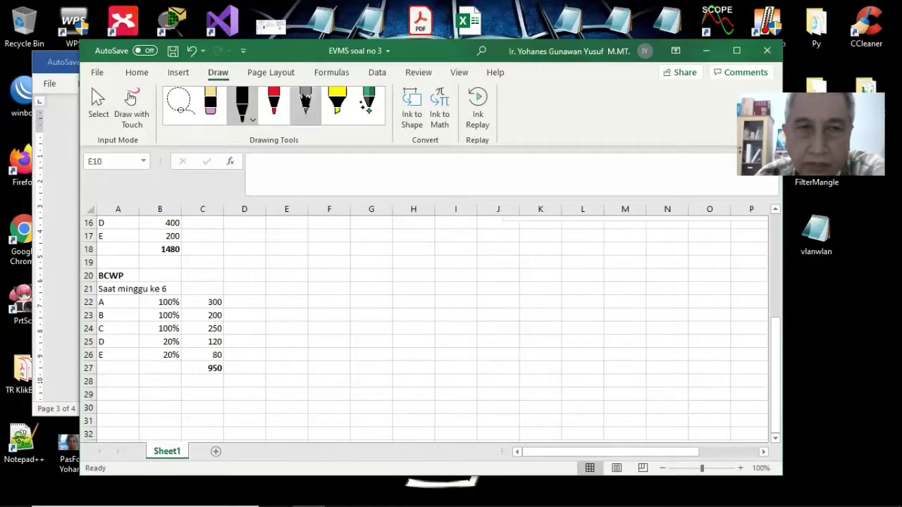
- Move the workbook window aside to read question 3 in the Word document, and return it to show the BCWS table
left_click_drag(286, 50, 299, 327)
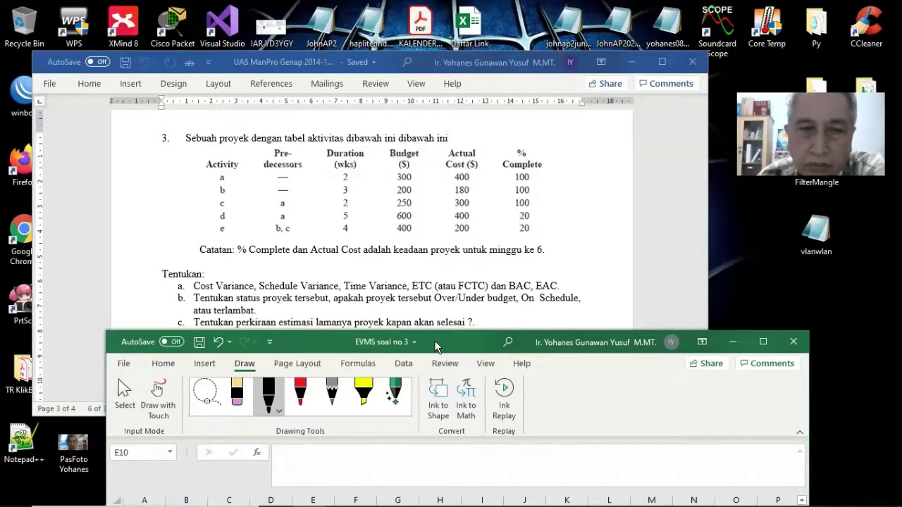
left_click_drag(434, 340, 488, 86)
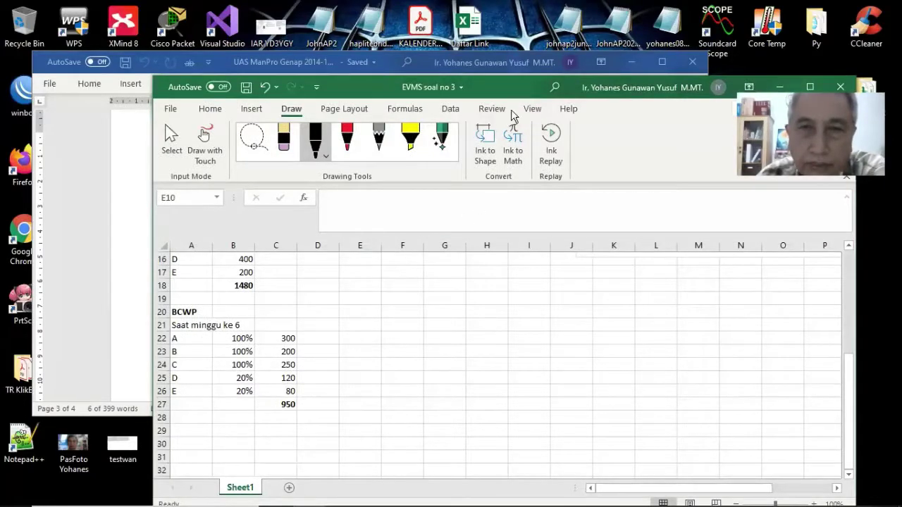
left_click_drag(536, 87, 487, 317)
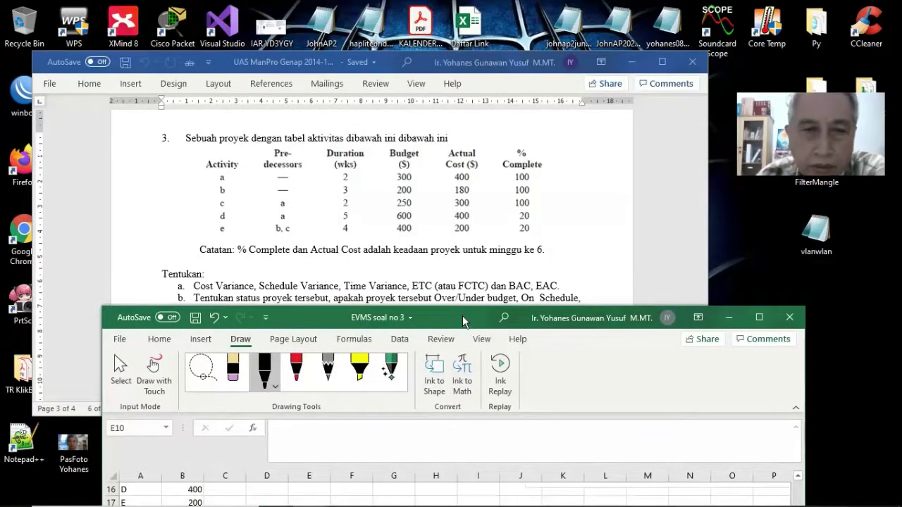
left_click_drag(463, 322, 503, 117)
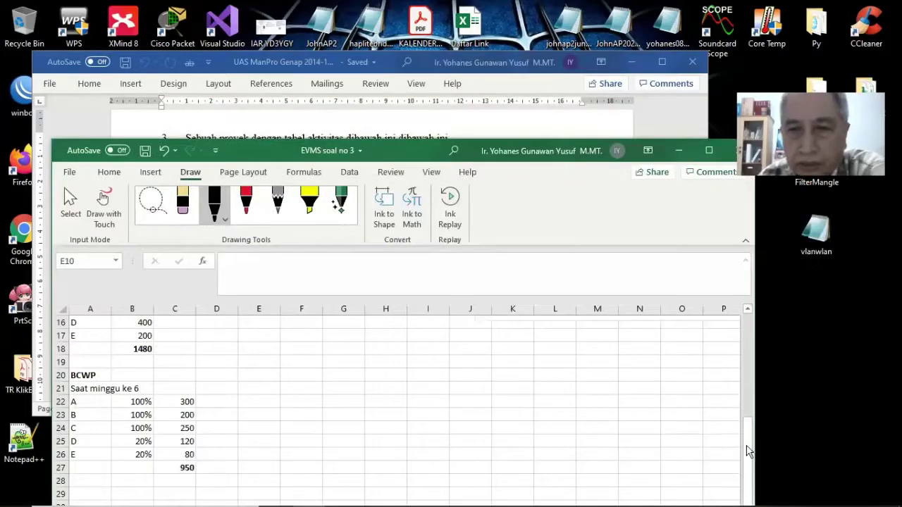
left_click_drag(745, 447, 752, 350)
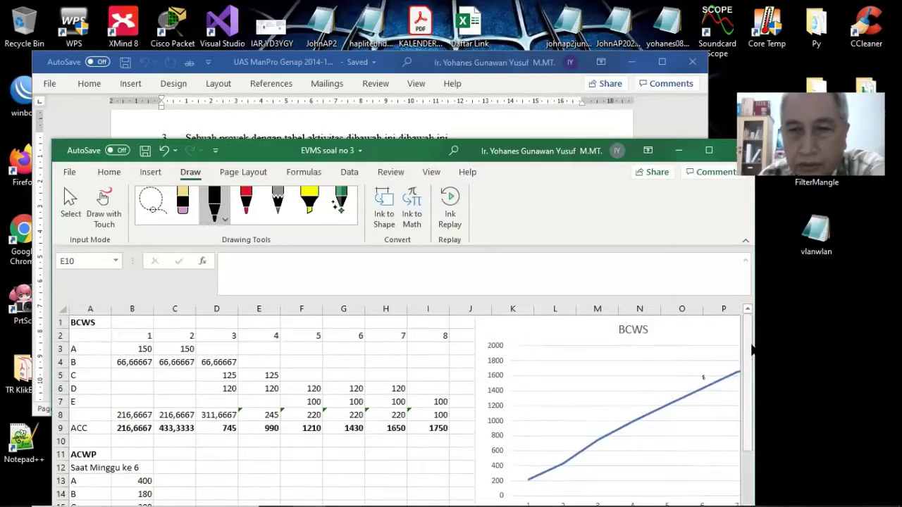
left_click_drag(409, 150, 388, 76)
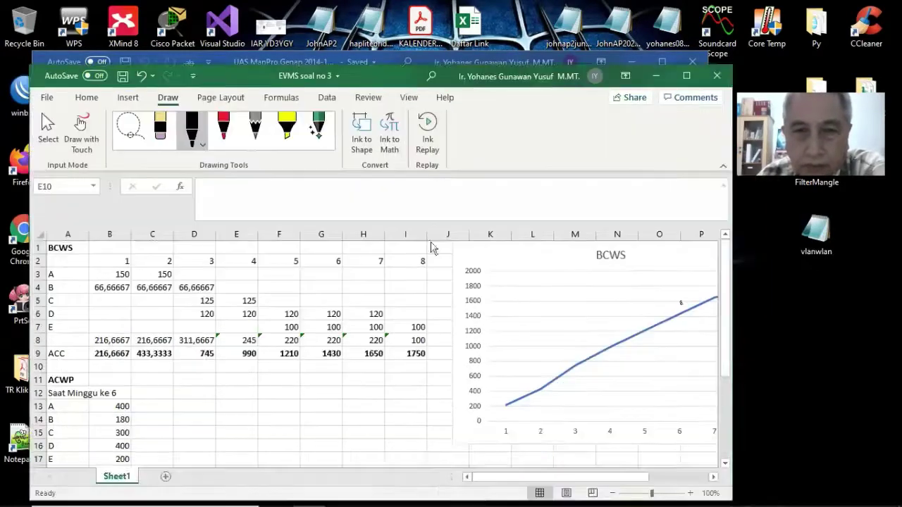
- Examine the BCWS chart around week 6 and the ACWP table for the same week
left_click_drag(510, 479, 570, 478)
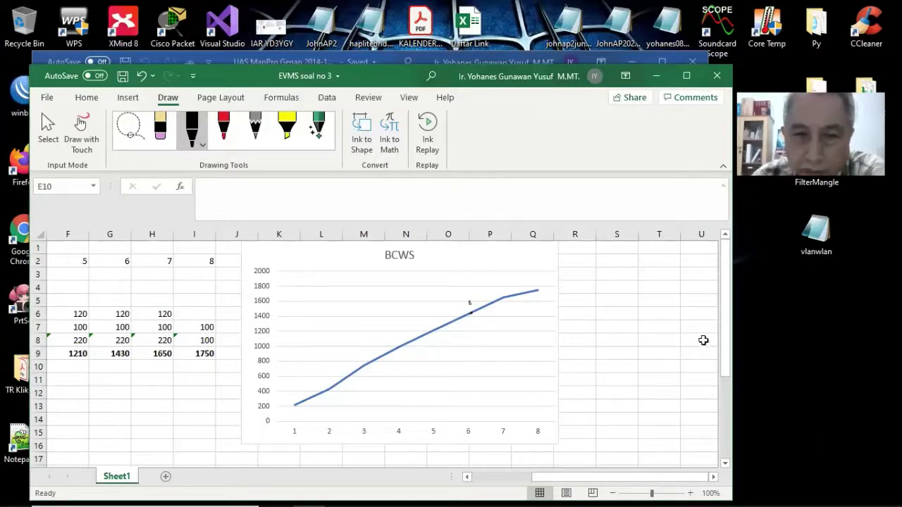
left_click_drag(724, 310, 724, 342)
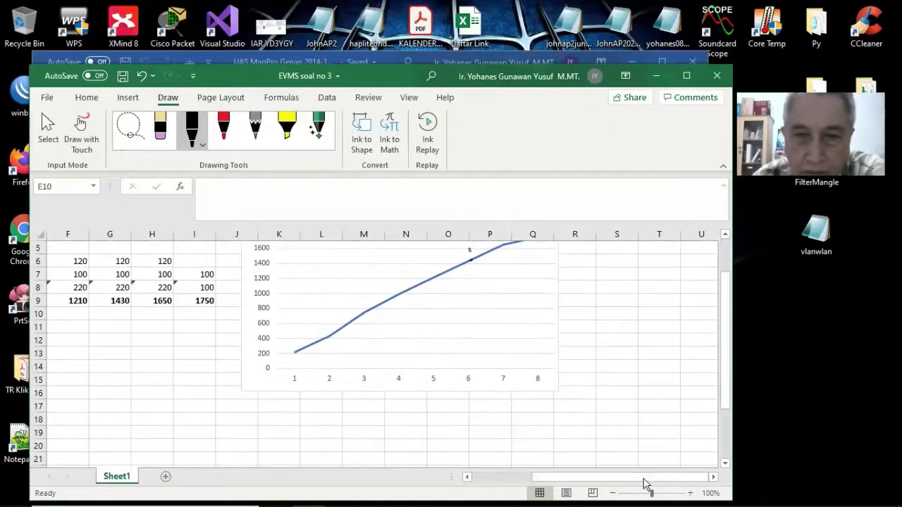
left_click_drag(643, 483, 568, 492)
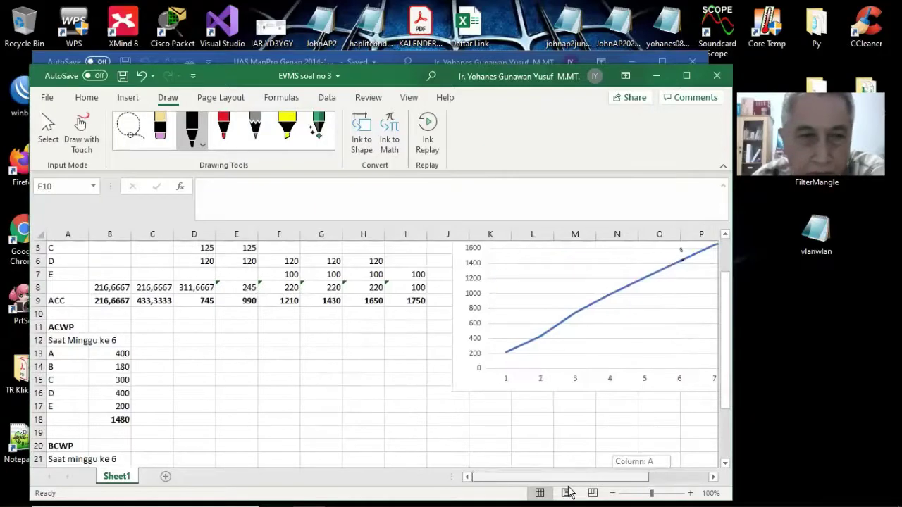
- Ink bold week 6 points on the BCWS chart and sketch dashed projections from the upper and lower points to week 8
left_click_drag(724, 330, 730, 311)
left_click_drag(610, 479, 659, 479)
mouse_move(397, 498)
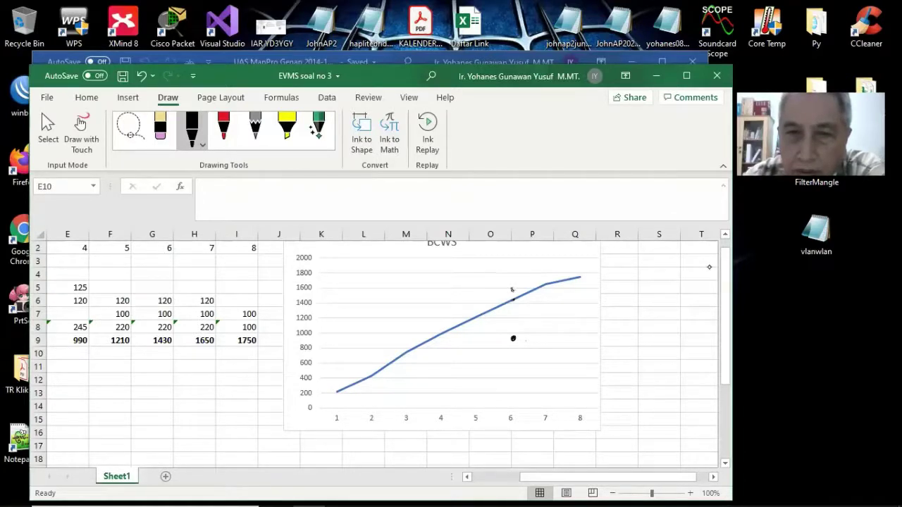
left_click(513, 292)
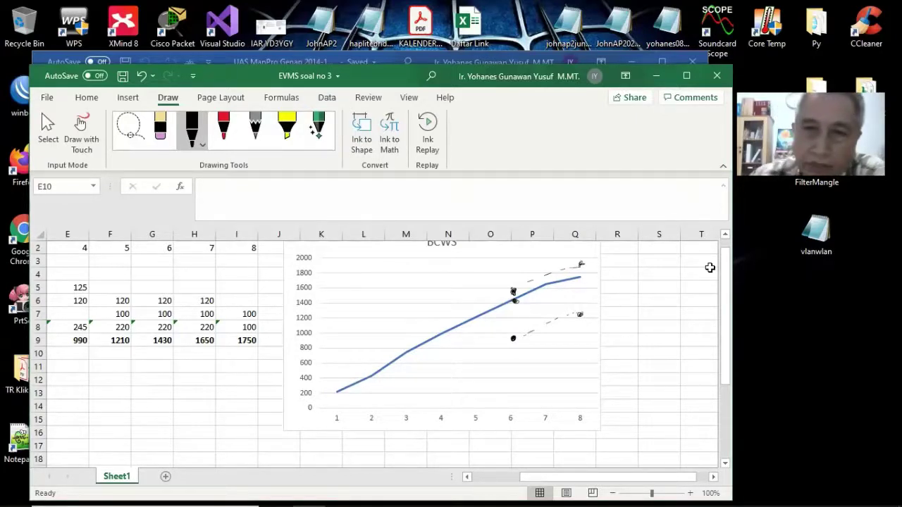
- Switch to the Intro EVMS presentation in PowerPoint, start the slide show from the current slide and go back to the Earned Value Chart slide
mouse_move(423, 497)
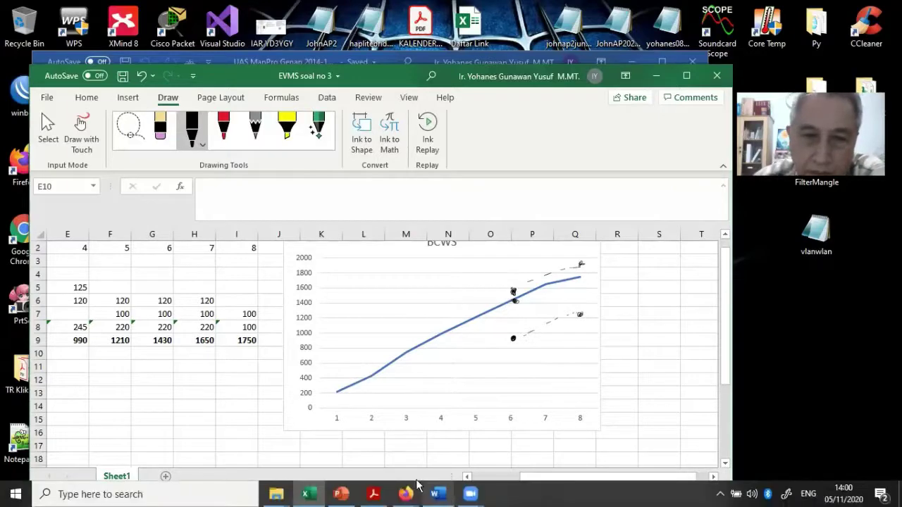
left_click(341, 495)
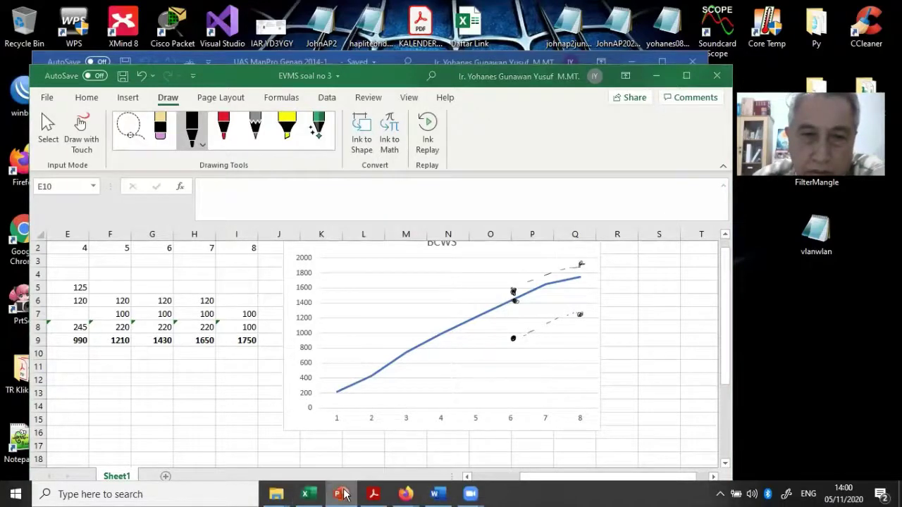
scroll(399, 373, "down", 5)
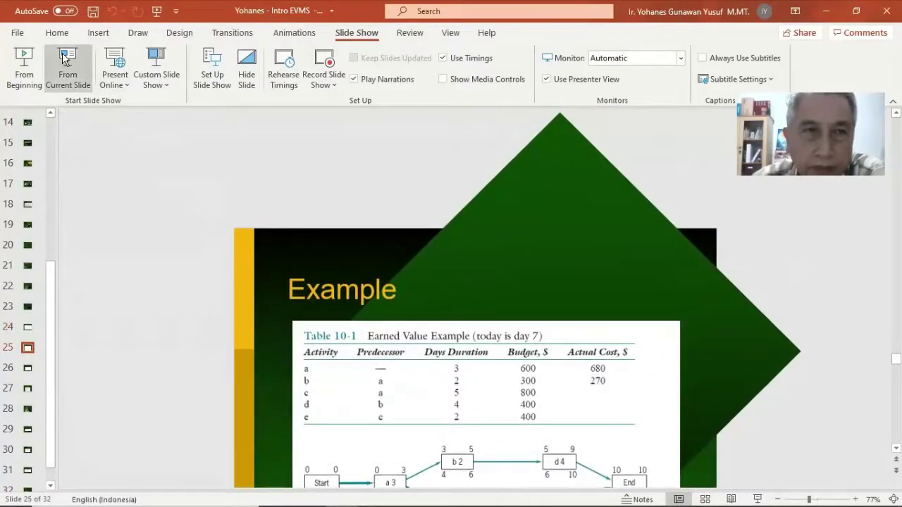
left_click(63, 54)
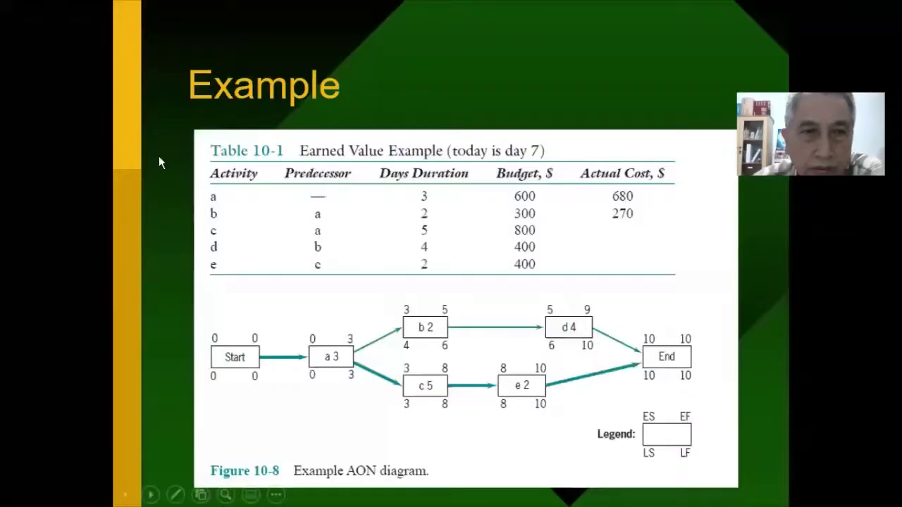
scroll(191, 166, "up", 1)
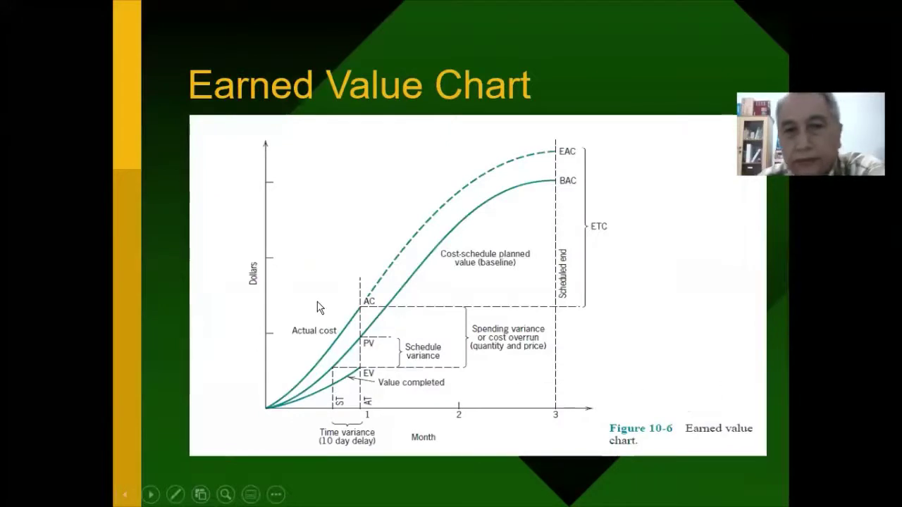